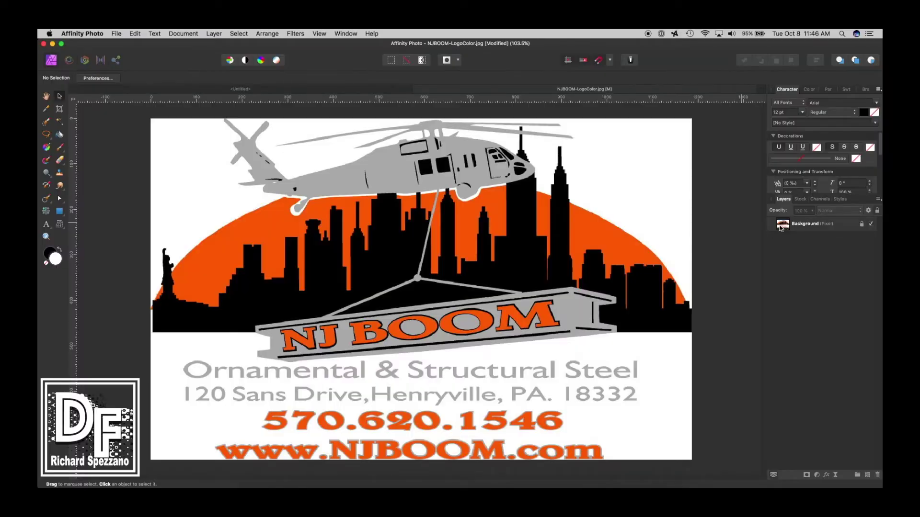
- Duplicate the NJ BOOM logo's Background layer with Cmd+J
left_click(780, 225)
key("super+j")
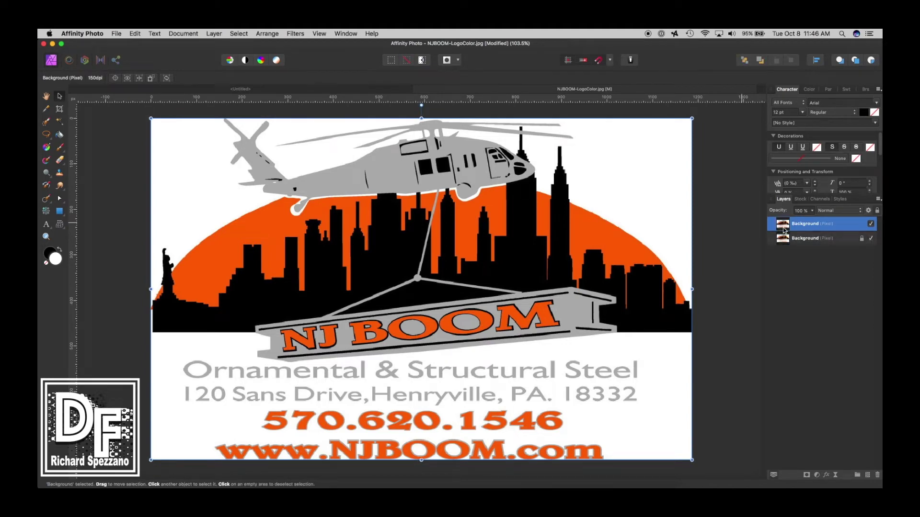
- Apply a Black & White adjustment to the top Background copy, turning the logo grayscale
left_click(817, 475)
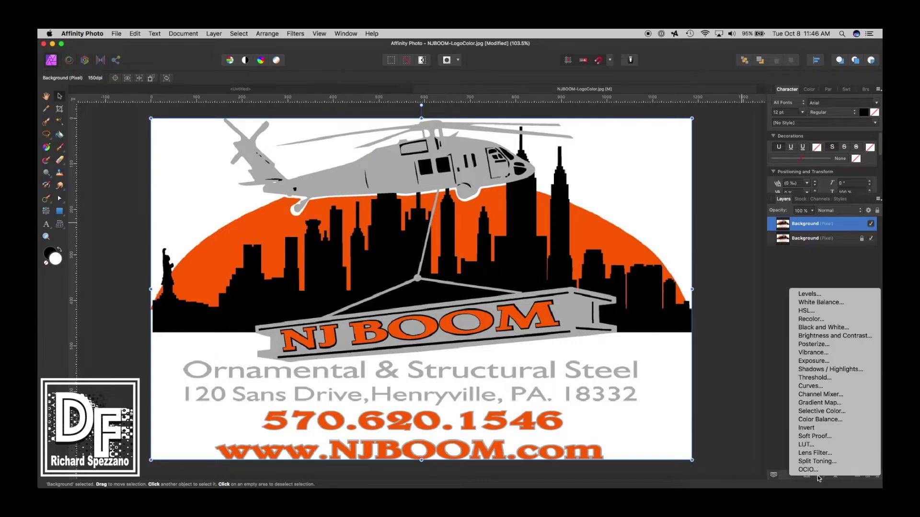
left_click(802, 327)
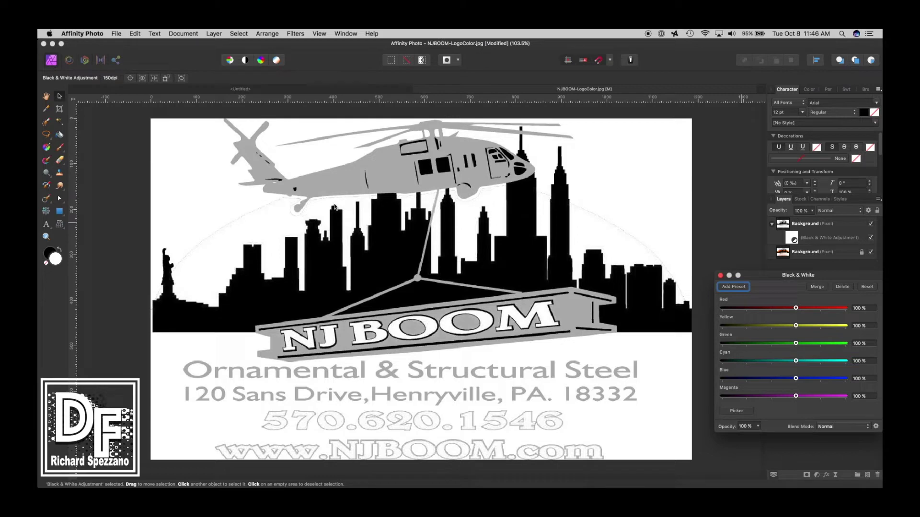
key("super+d")
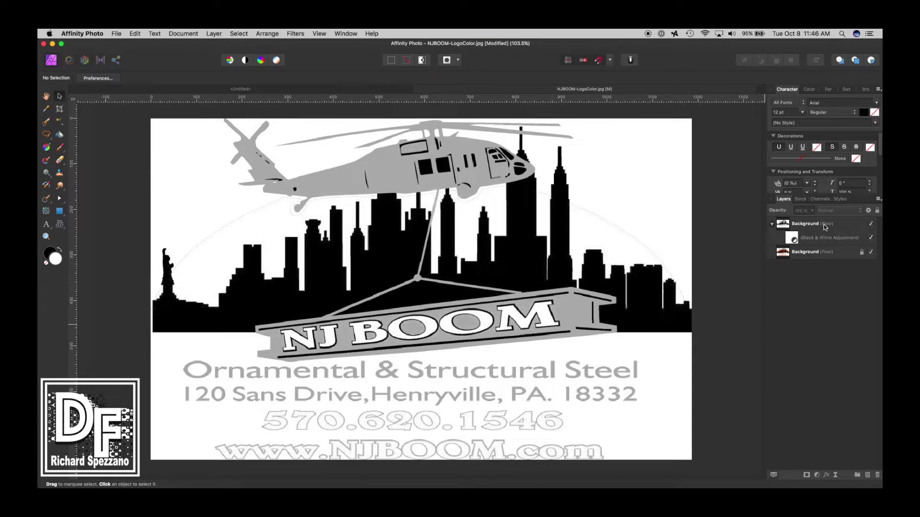
double_click(792, 239)
- Set the Black & White Red level to about 76% so orange areas become light grey
left_click_drag(751, 283, 724, 287)
mouse_move(768, 314)
left_mouse_down()
mouse_move(753, 314)
mouse_move(782, 312)
left_mouse_up()
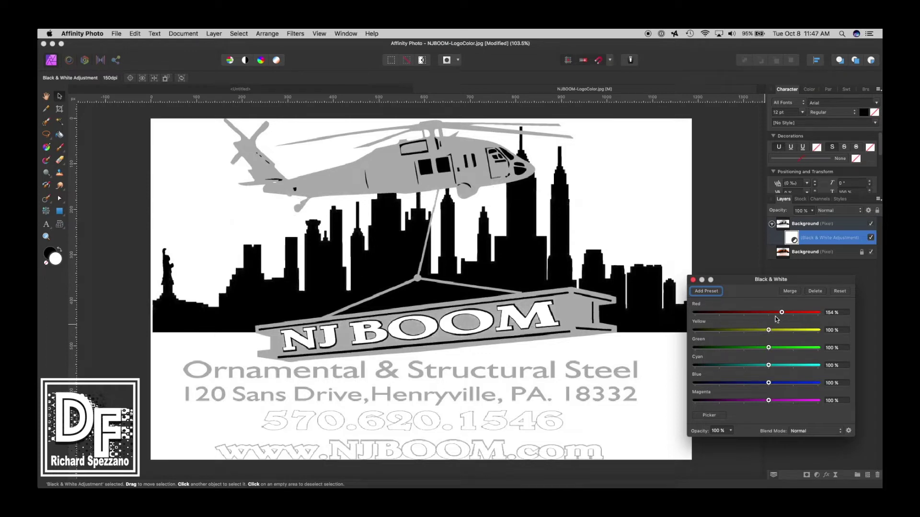
left_click_drag(781, 312, 722, 322)
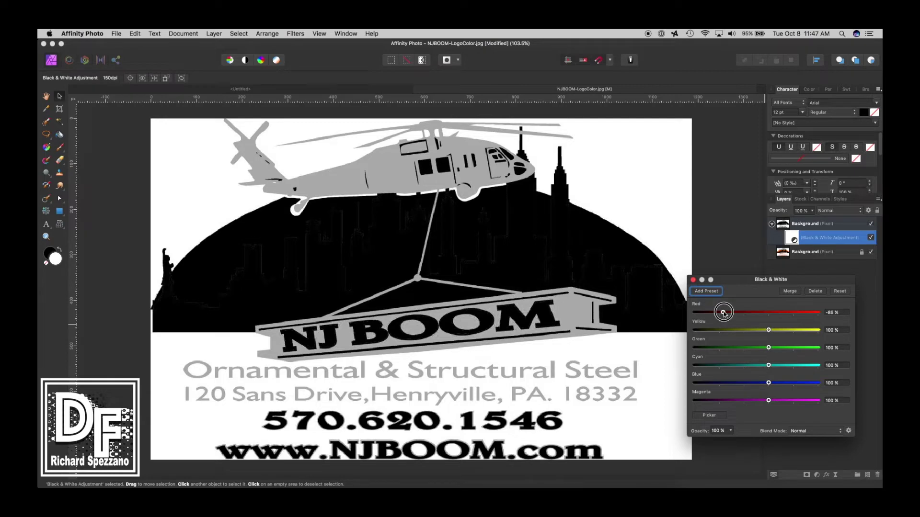
left_click_drag(723, 313, 725, 312)
left_click_drag(723, 312, 763, 313)
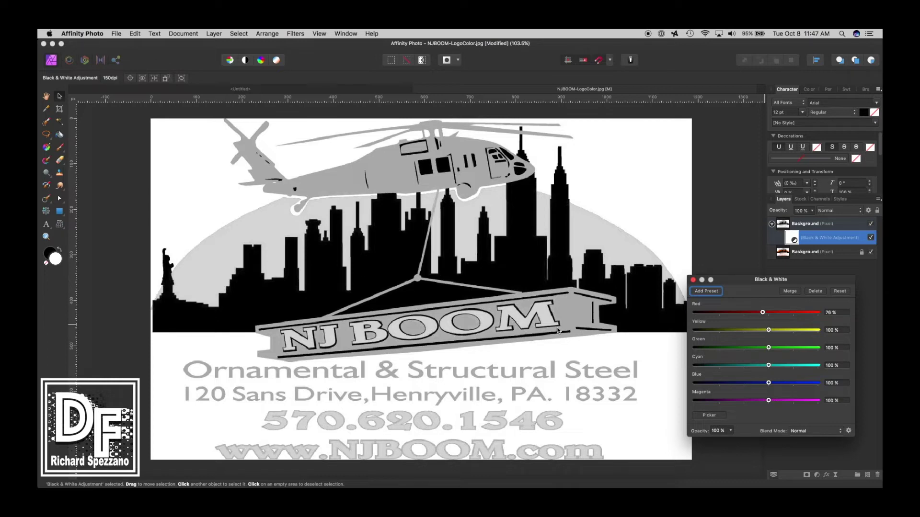
left_click(136, 349)
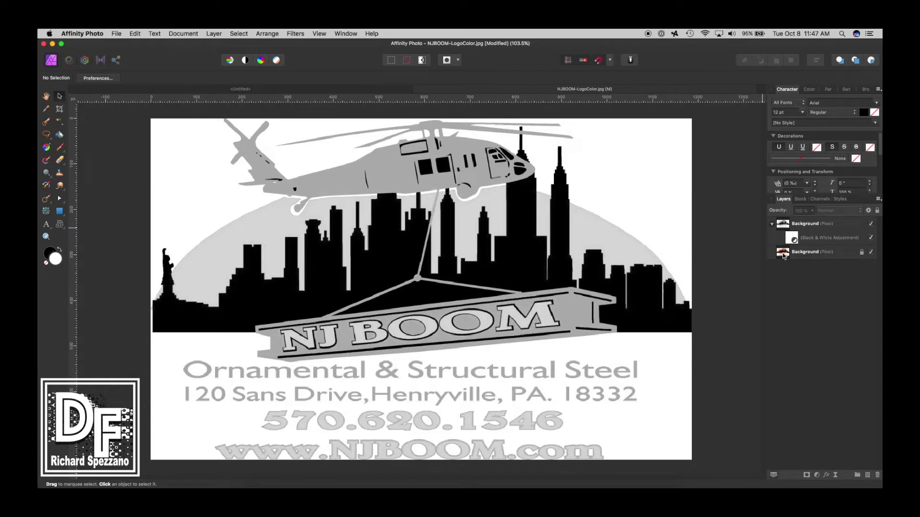
- Compare against the colour original, then lower the Black & White Red level to about 56%
left_click(871, 224)
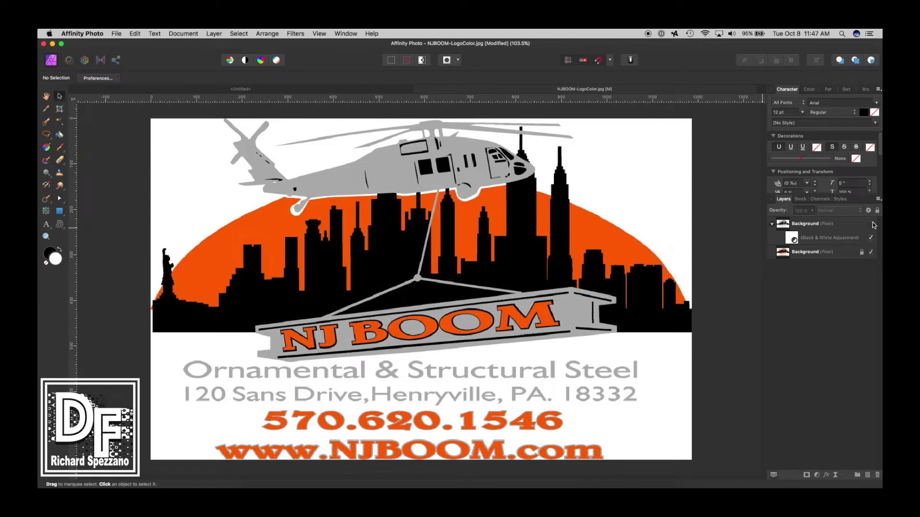
left_click(871, 224)
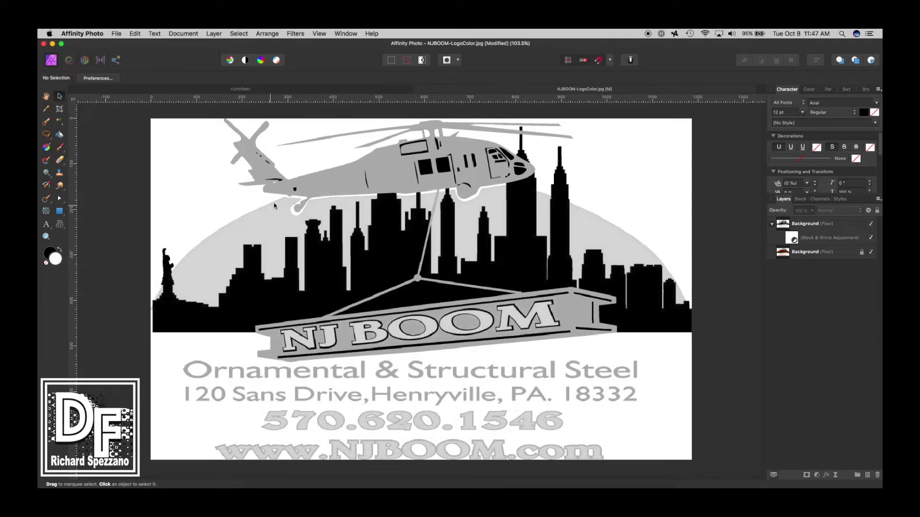
left_click(791, 238)
double_click(791, 238)
left_click_drag(766, 312, 755, 312)
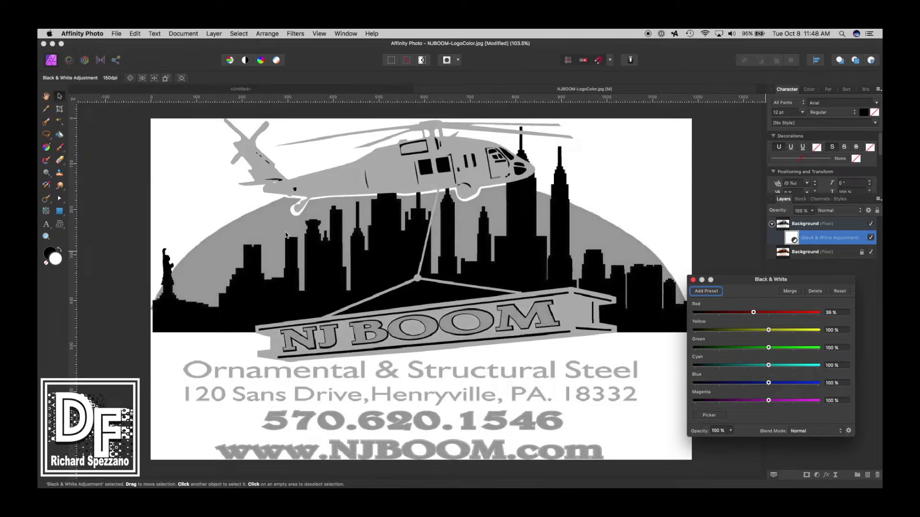
mouse_move(754, 313)
left_mouse_down()
mouse_move(774, 313)
mouse_move(758, 314)
left_mouse_up()
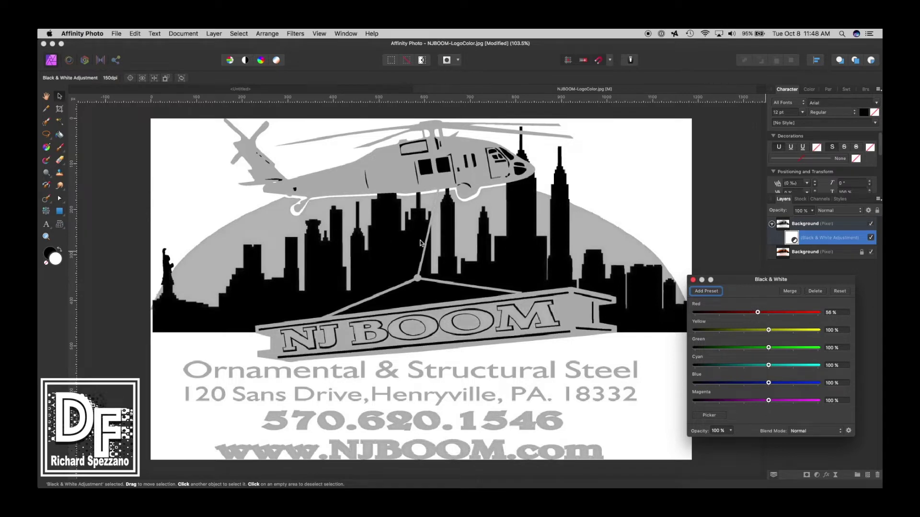
left_click(694, 280)
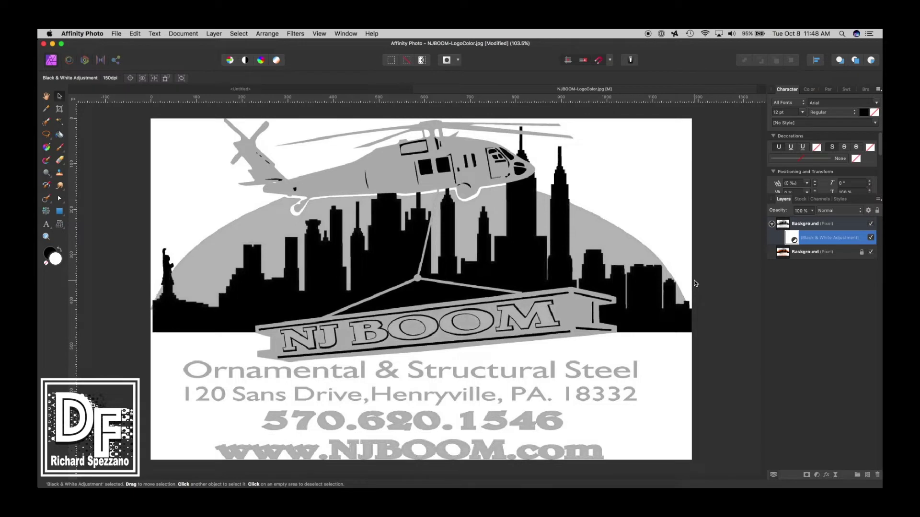
left_click(771, 224)
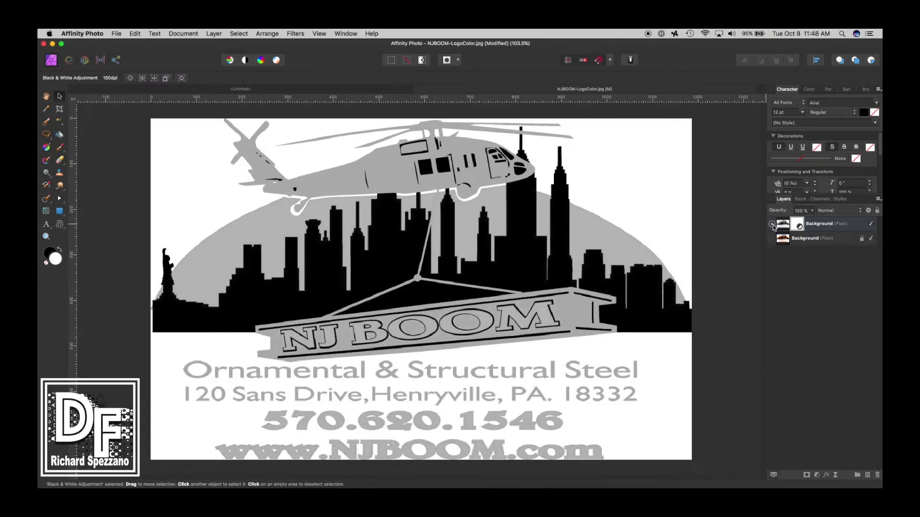
- Mask the top Background layer and paint over NJ BOOM, phone and web text to restore orange
left_click(779, 226)
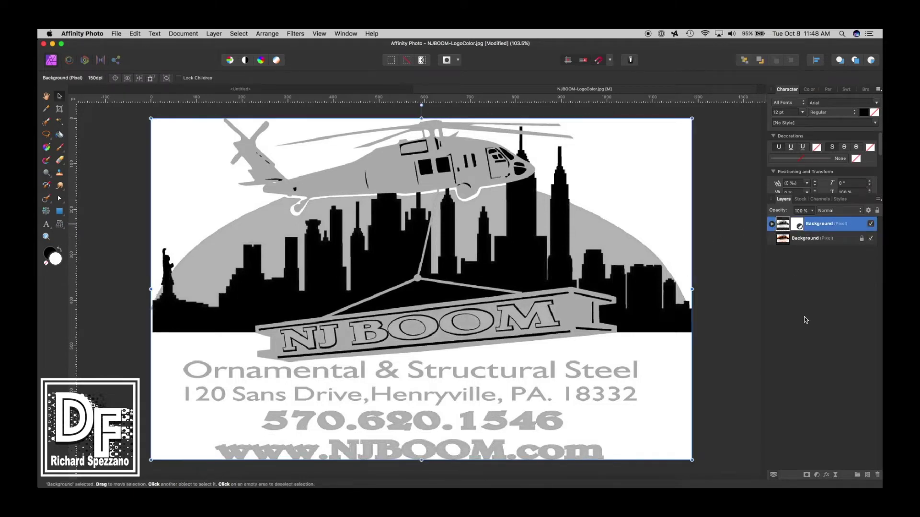
left_click(807, 476)
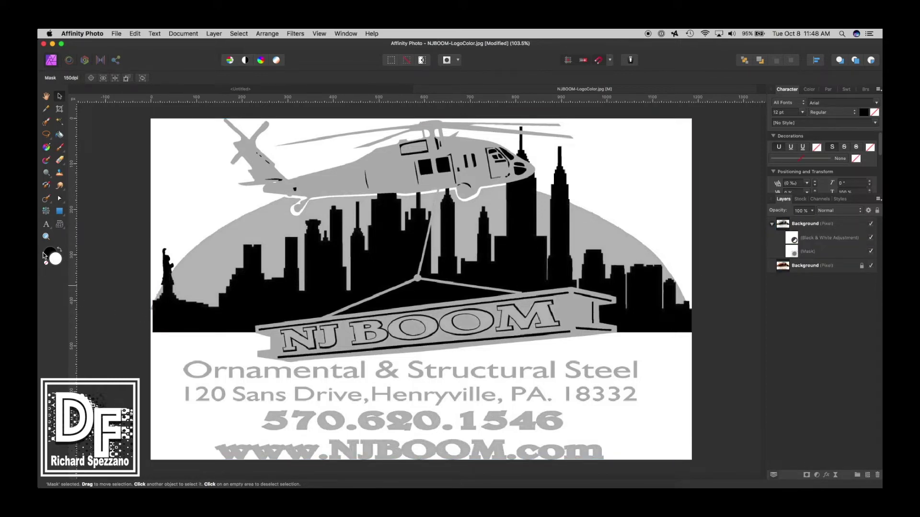
left_click(60, 147)
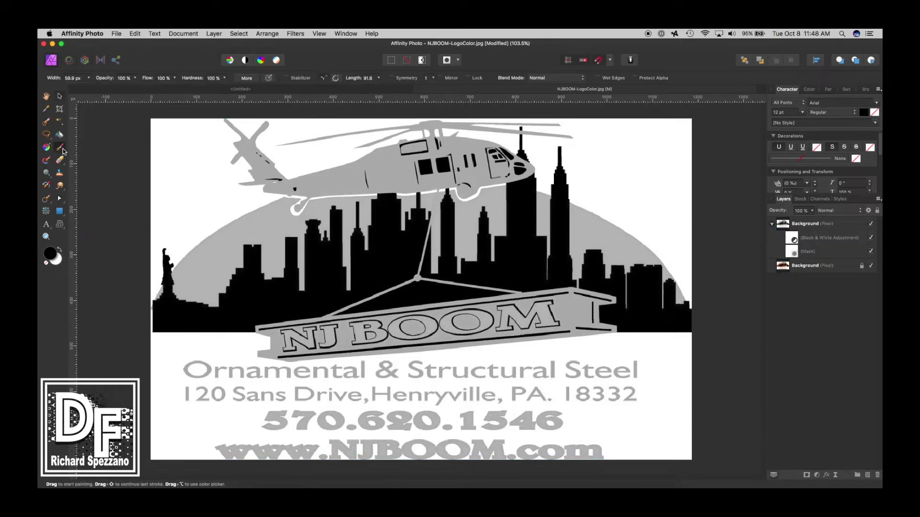
mouse_move(282, 341)
left_mouse_down()
mouse_move(597, 330)
mouse_move(560, 314)
mouse_move(493, 316)
mouse_move(411, 334)
mouse_move(245, 343)
mouse_move(414, 317)
mouse_move(537, 318)
mouse_move(553, 303)
mouse_move(637, 367)
mouse_move(257, 411)
mouse_move(659, 391)
mouse_move(458, 439)
mouse_move(194, 441)
mouse_move(382, 457)
mouse_move(651, 438)
mouse_move(503, 469)
mouse_move(593, 445)
mouse_move(615, 423)
mouse_move(228, 431)
mouse_move(341, 411)
mouse_move(695, 396)
mouse_move(661, 369)
mouse_move(170, 372)
mouse_move(272, 347)
mouse_move(582, 319)
left_mouse_up()
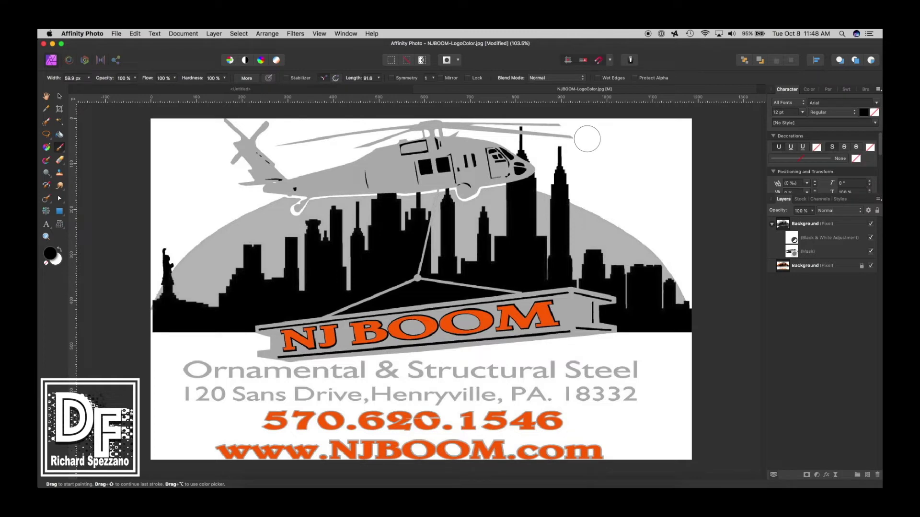
left_click(60, 96)
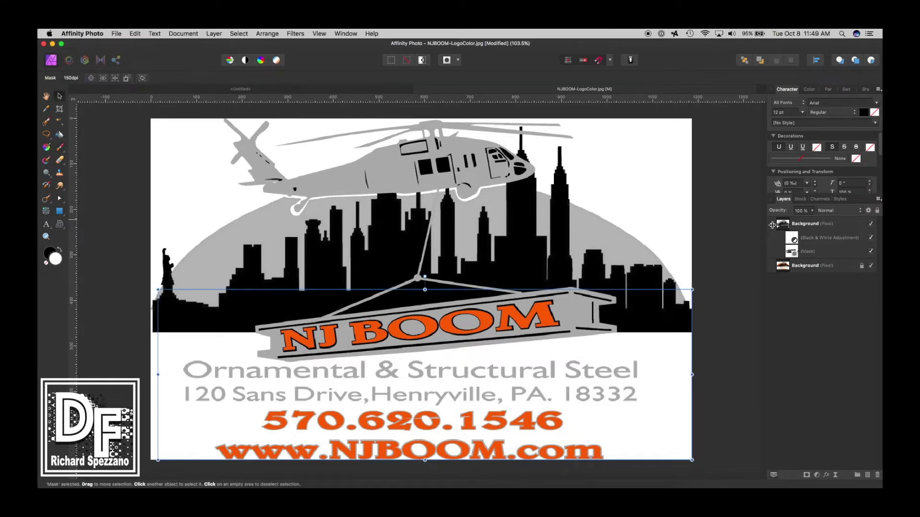
- Duplicate the original bottom Background layer
left_click(772, 223)
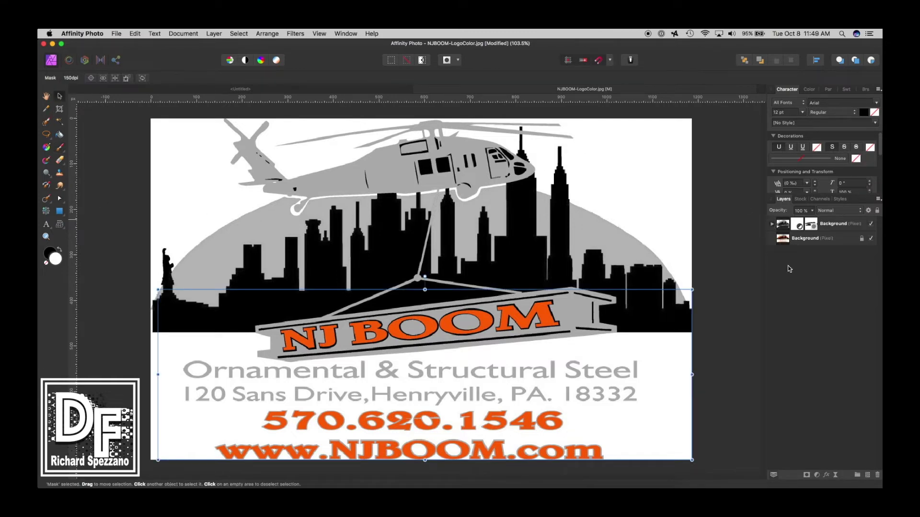
left_click(783, 240)
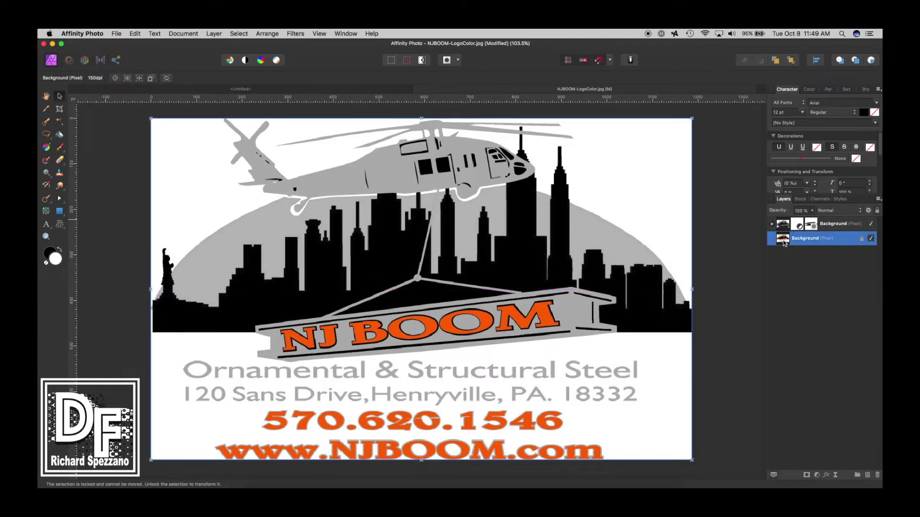
key("super+j")
- Add a Black & White adjustment to the new Background copy with Red at 100%
left_click(817, 474)
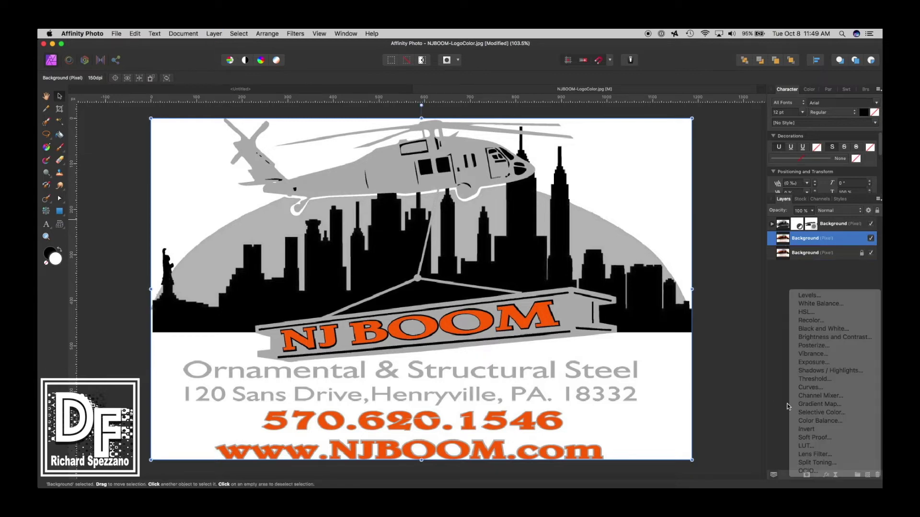
left_click(819, 476)
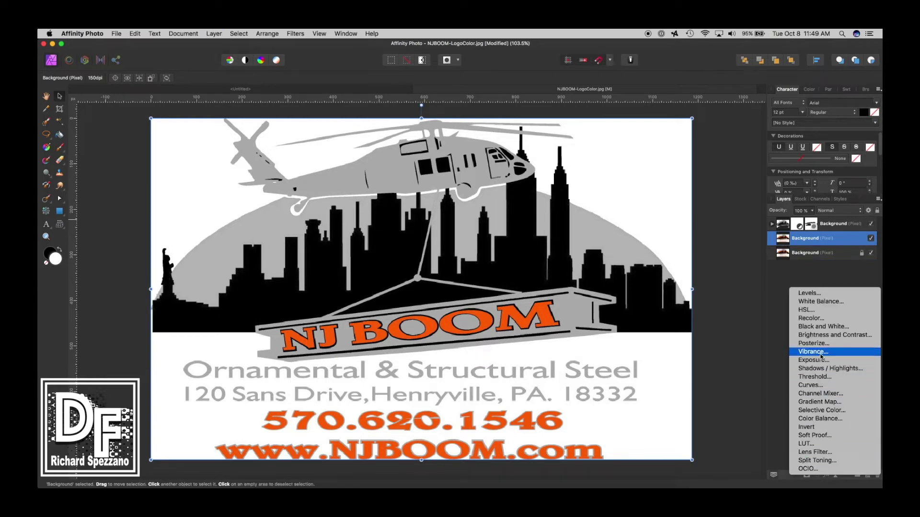
left_click(813, 328)
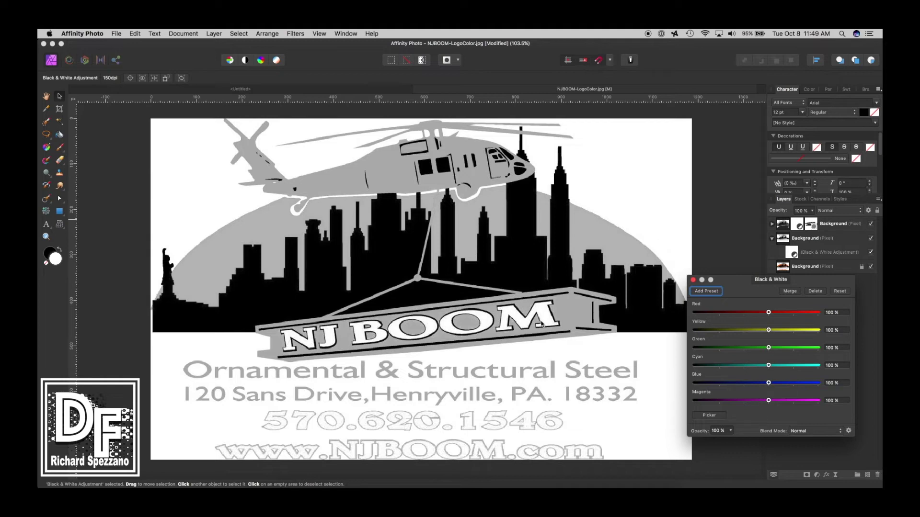
mouse_move(769, 312)
left_mouse_down()
mouse_move(691, 321)
mouse_move(768, 314)
left_mouse_up()
left_click(694, 279)
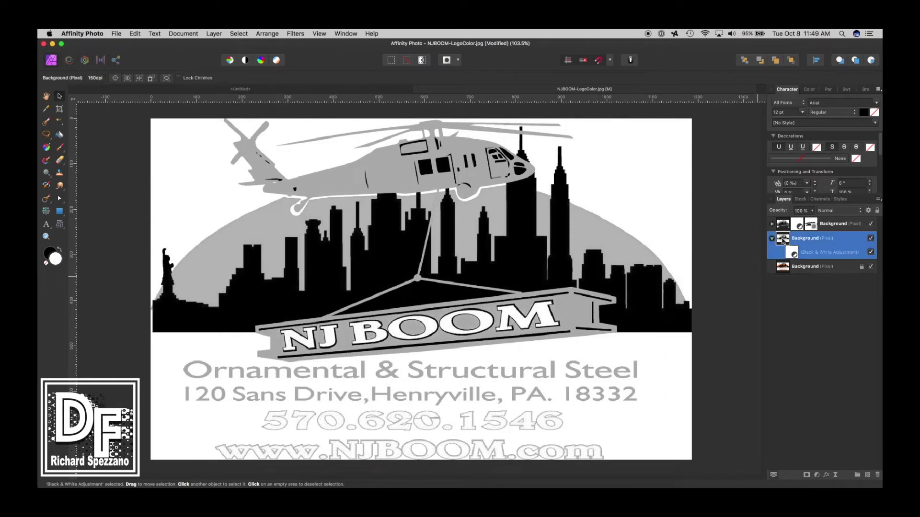
- Mask the middle grayscale layer and paint back the orange phone number and web address
left_click(806, 475)
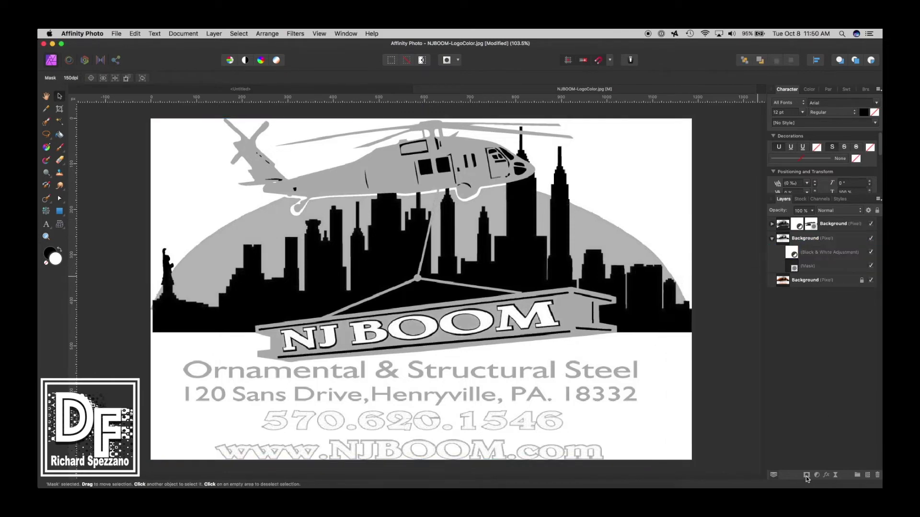
left_click(60, 147)
mouse_move(270, 424)
left_mouse_down()
mouse_move(575, 425)
mouse_move(558, 440)
mouse_move(308, 454)
mouse_move(207, 447)
left_mouse_up()
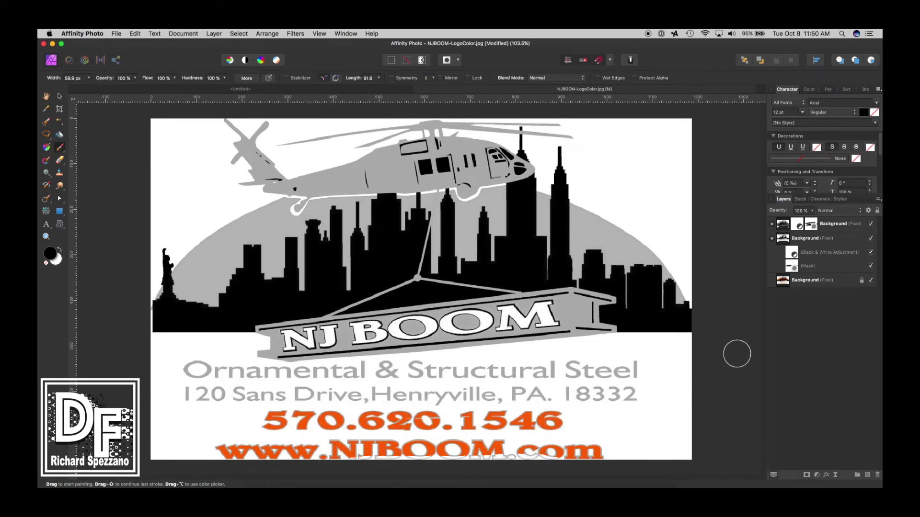
left_click(59, 97)
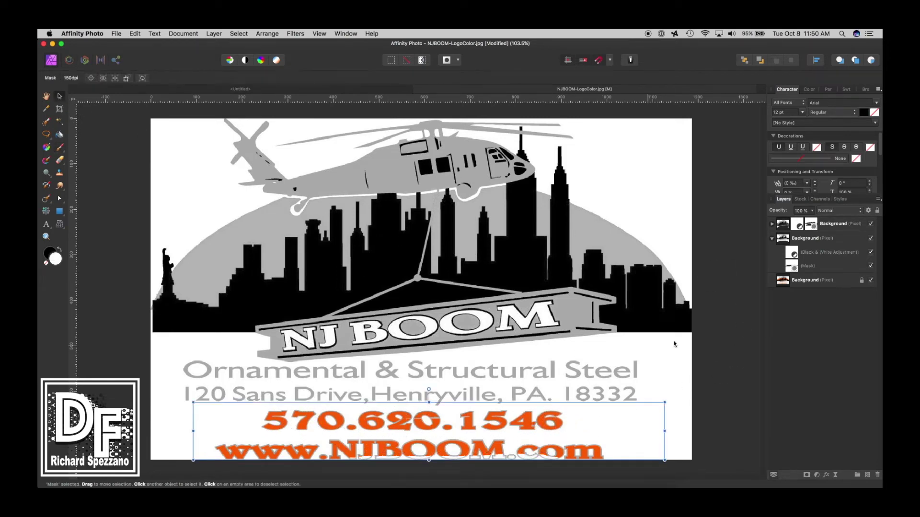
left_click(786, 284)
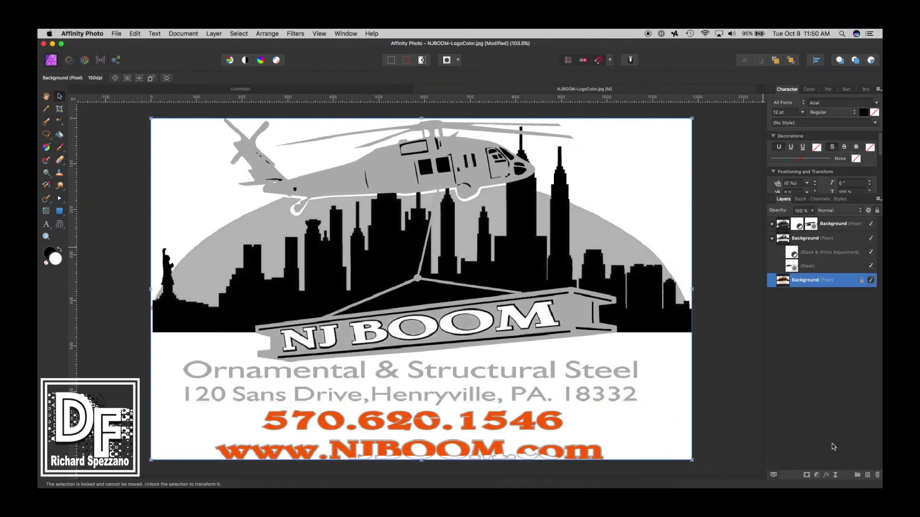
- Add a Black & White adjustment to the bottom layer with Red at -184%, blackening the contact text
left_click(817, 476)
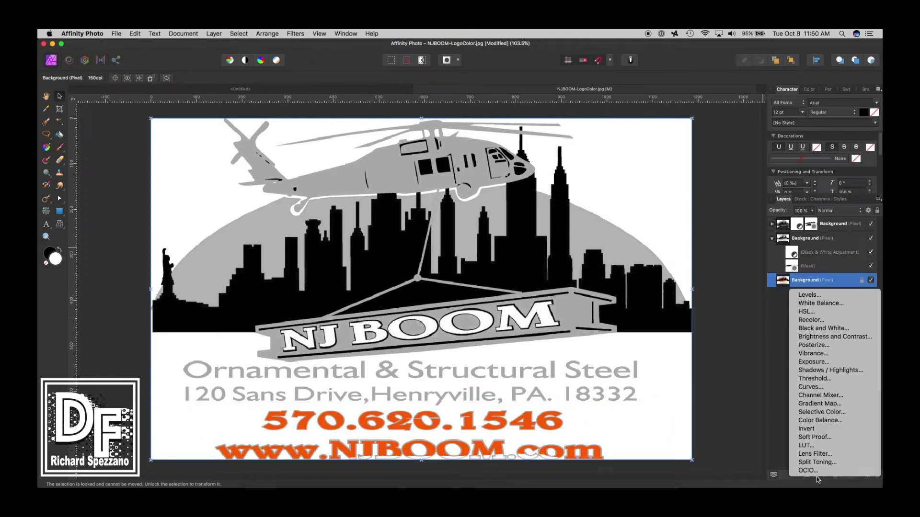
left_click(800, 329)
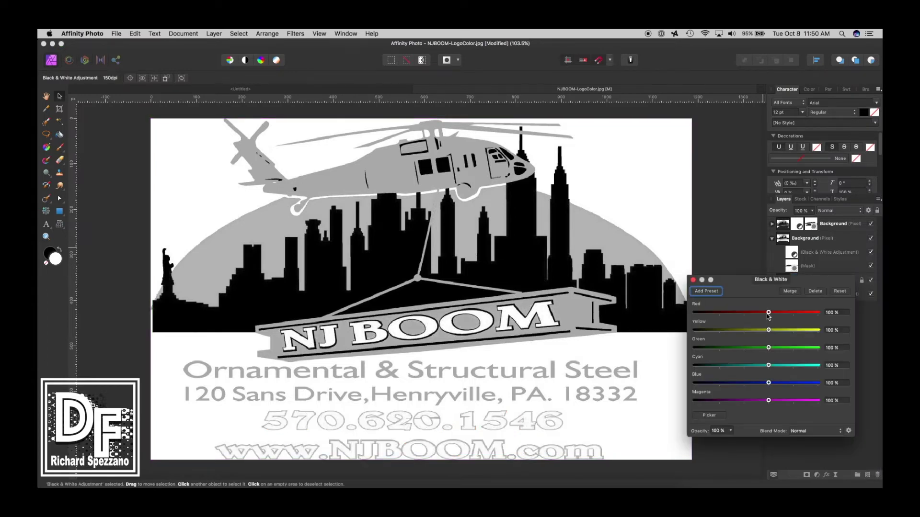
left_click_drag(769, 314, 699, 317)
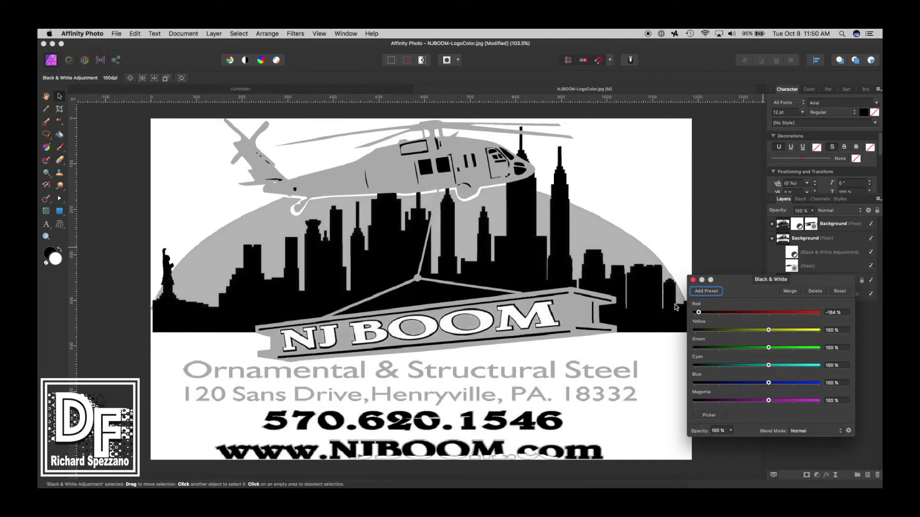
left_click(693, 281)
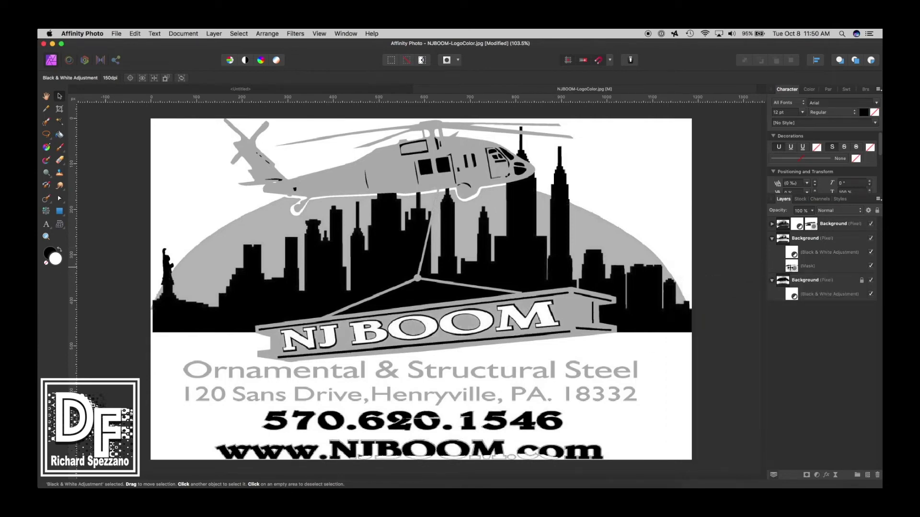
- Paint the middle layer's mask to remove the faint ghost text under the web address
left_click(791, 267)
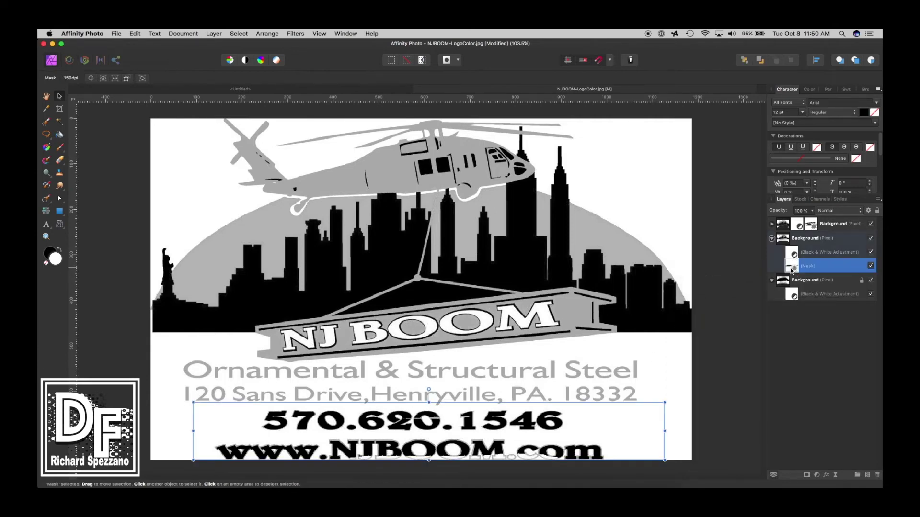
left_click(61, 149)
left_click_drag(369, 462, 617, 452)
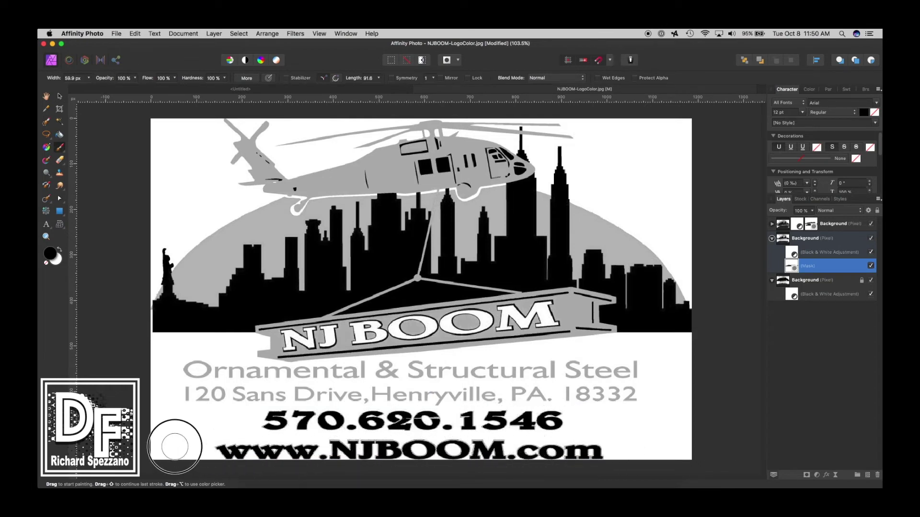
left_click(46, 97)
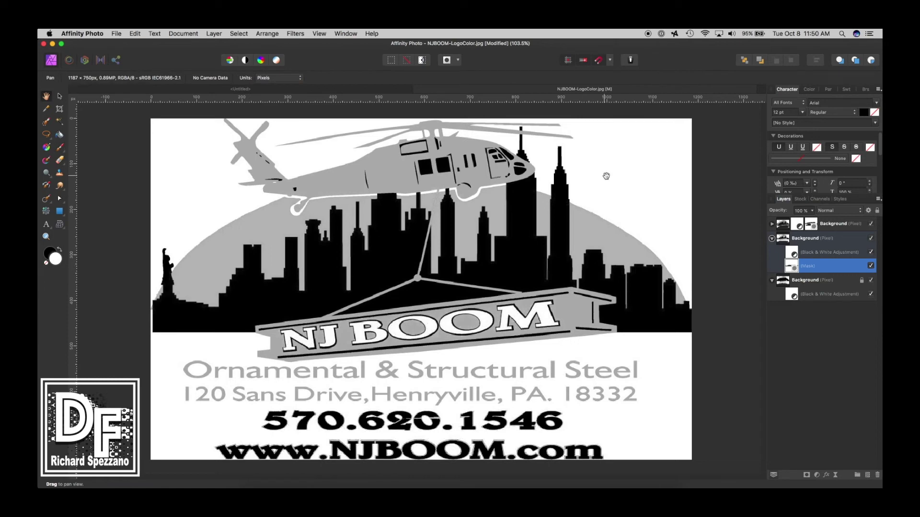
- Merge all visible layers into a new layer with Layer > Merge Visible
left_click(59, 96)
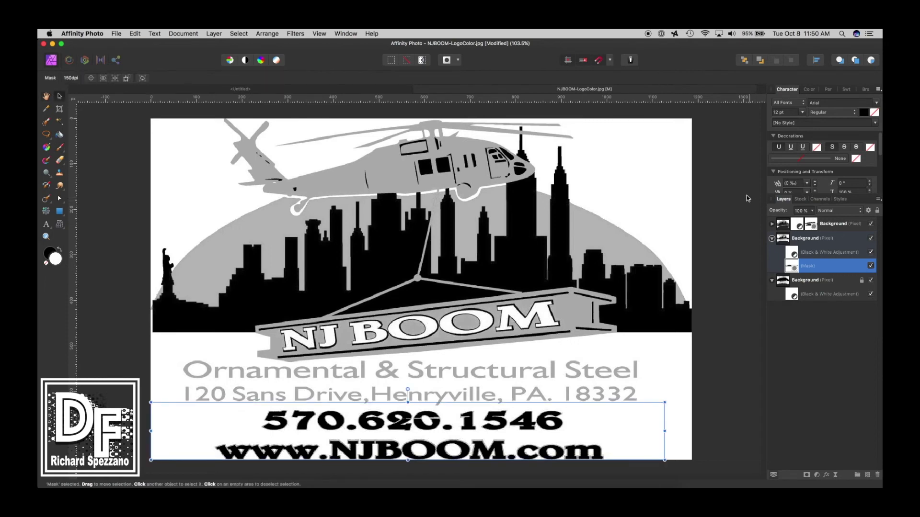
left_click(723, 200)
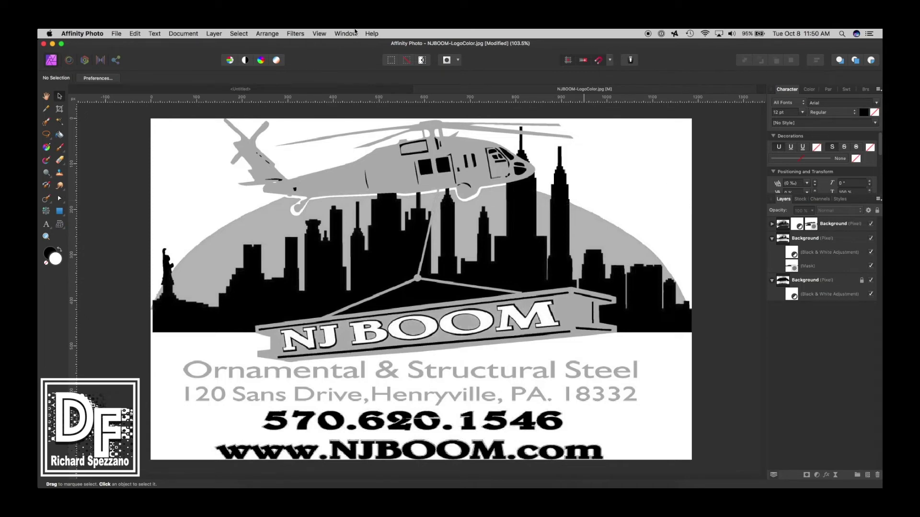
left_click(209, 34)
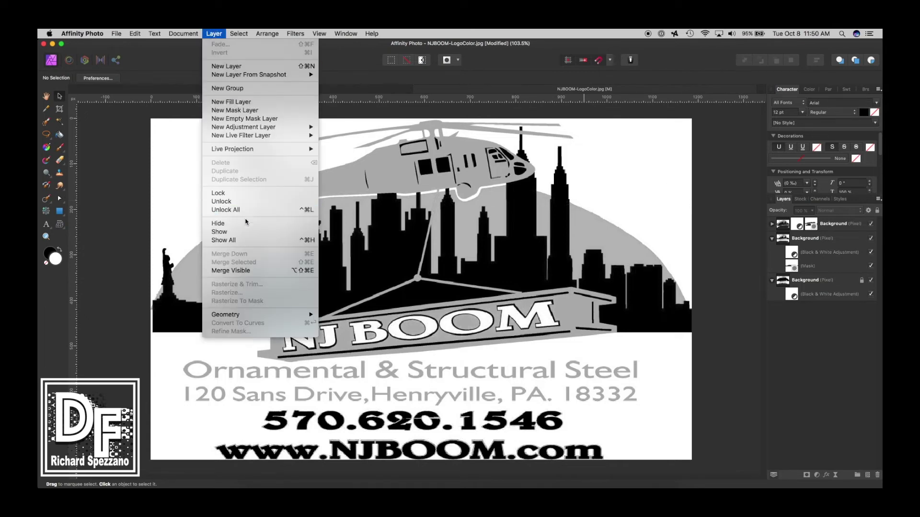
left_click(249, 270)
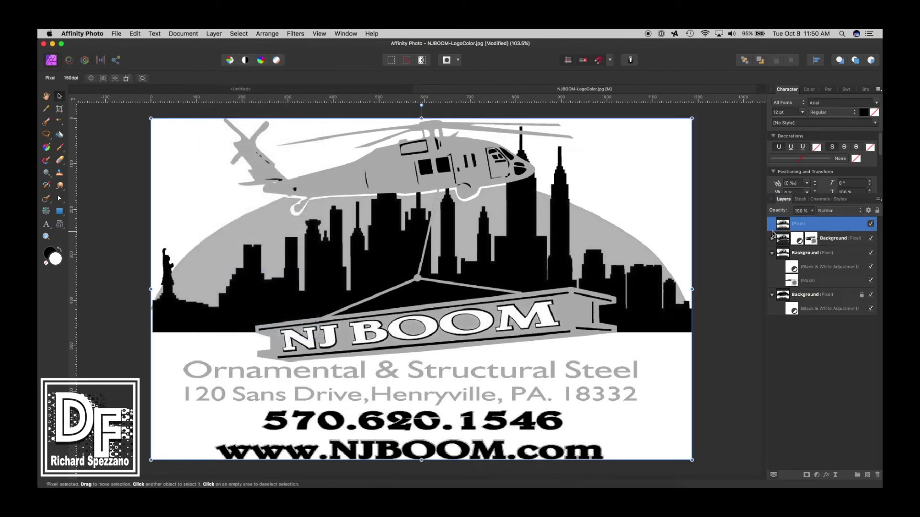
- Hide the Background layer, collapse both Background groups, and view the logo at 100% then 50%
left_click(871, 239)
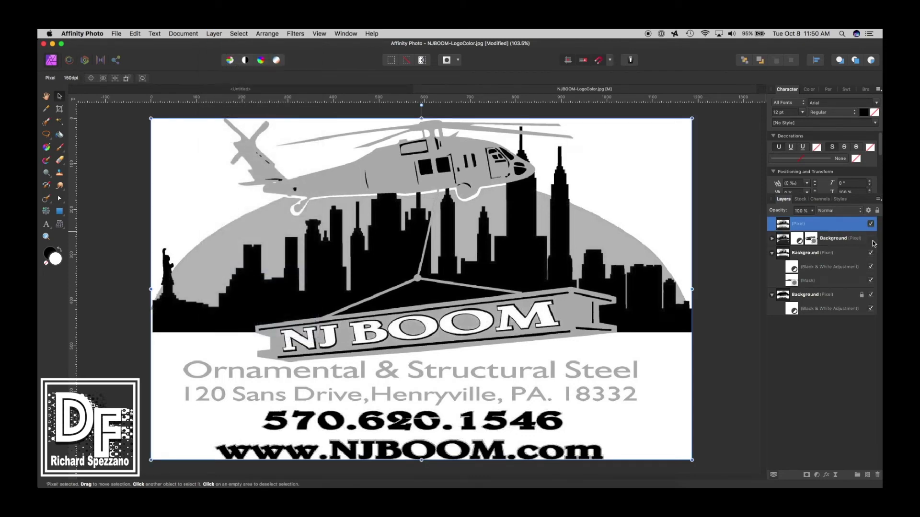
left_click(771, 253)
left_click(772, 267)
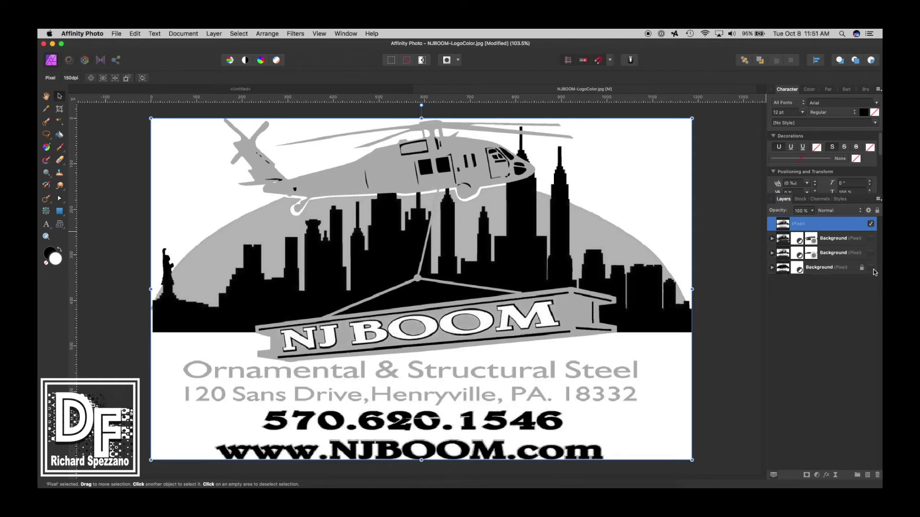
key("super+1")
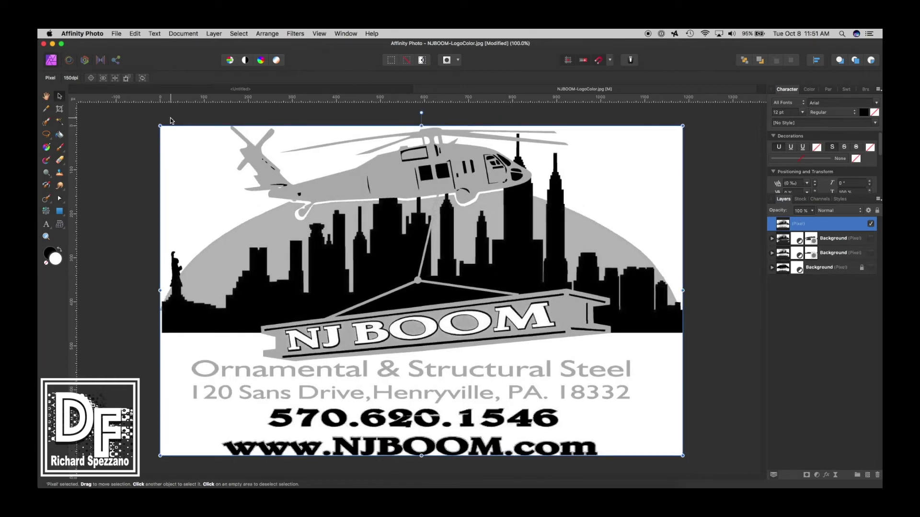
key("super+minus")
key("super+minus")
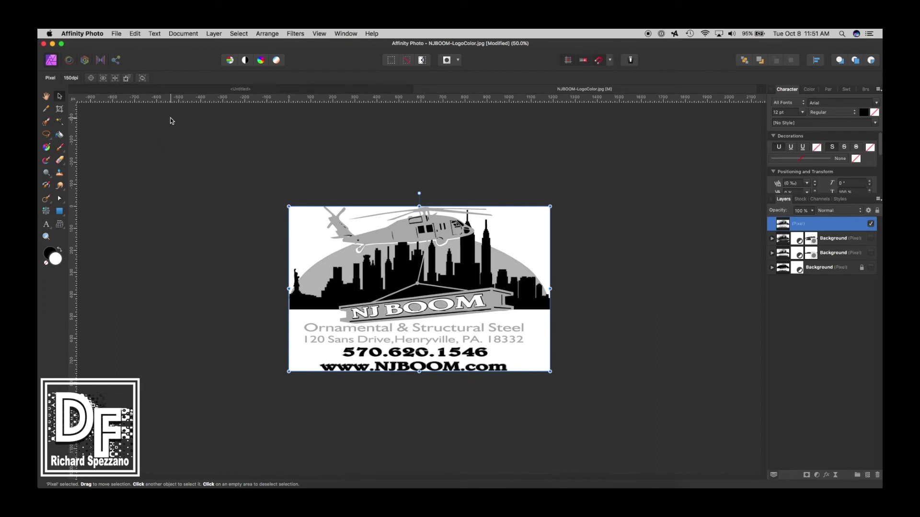
left_click(46, 97)
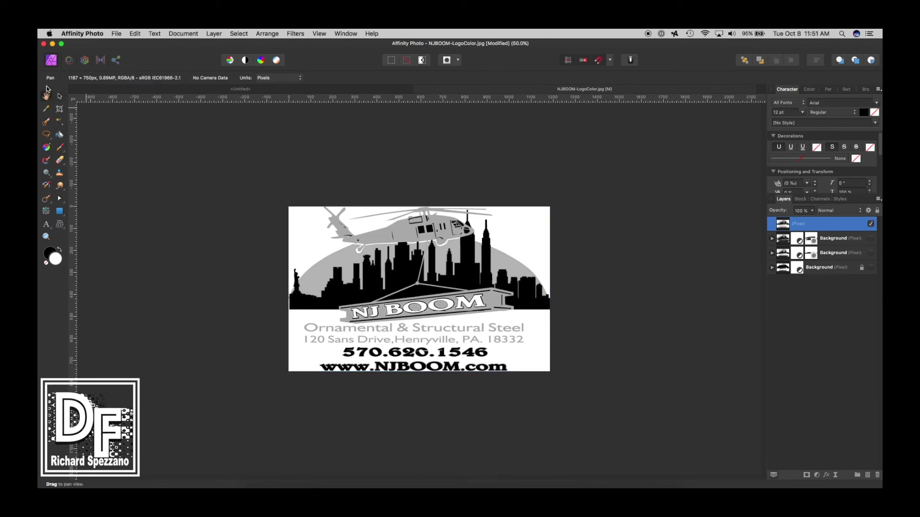